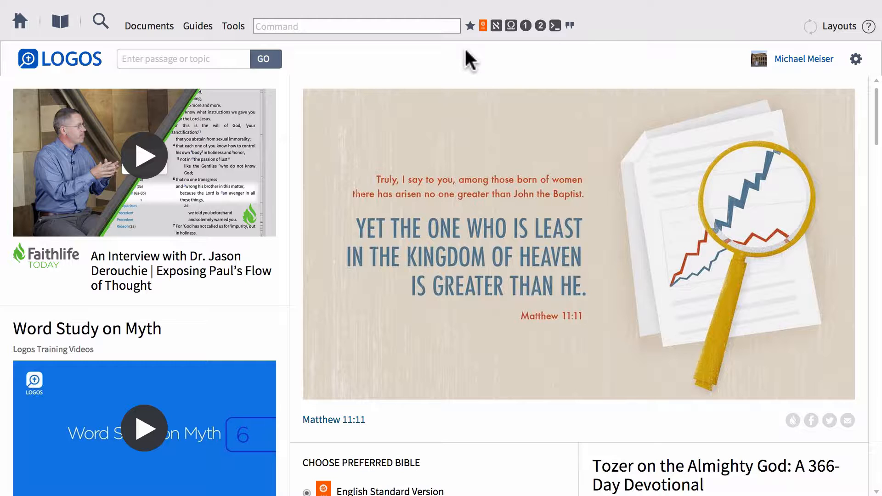
Find and open the word list document Basics of Biblical Hebrew (Pratico-Van Pelt)
click(152, 27)
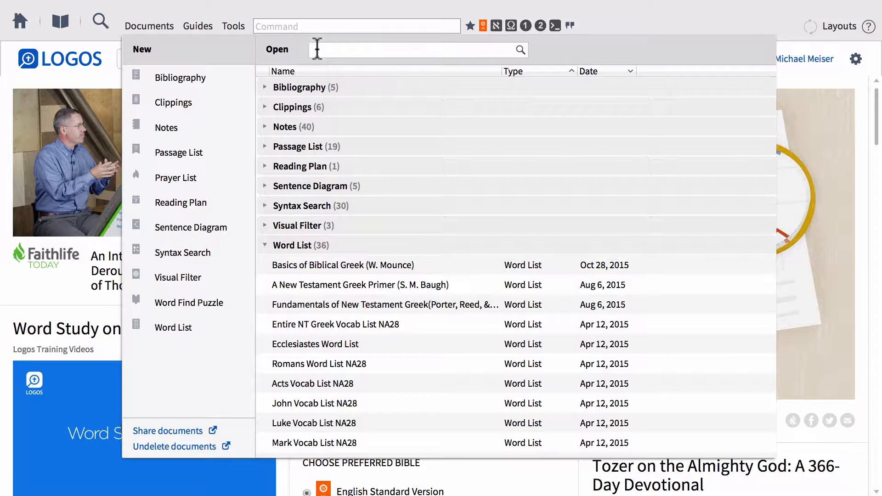
text(basics of bib)
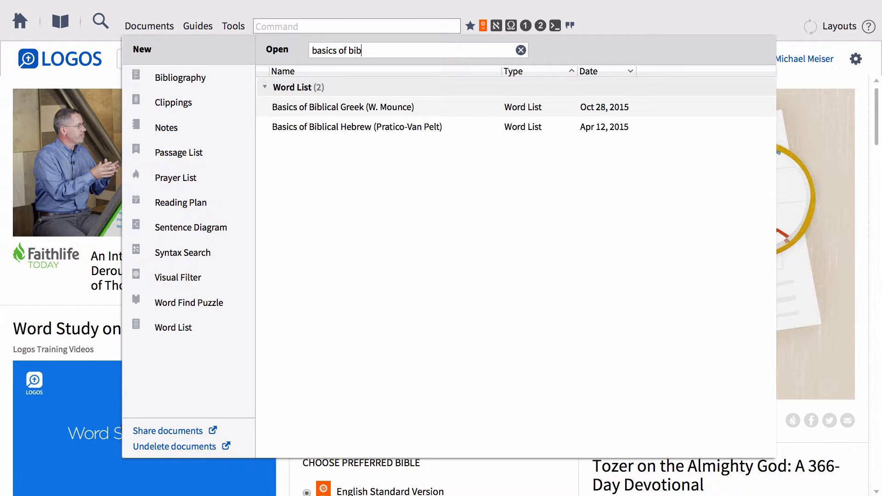
key(Down)
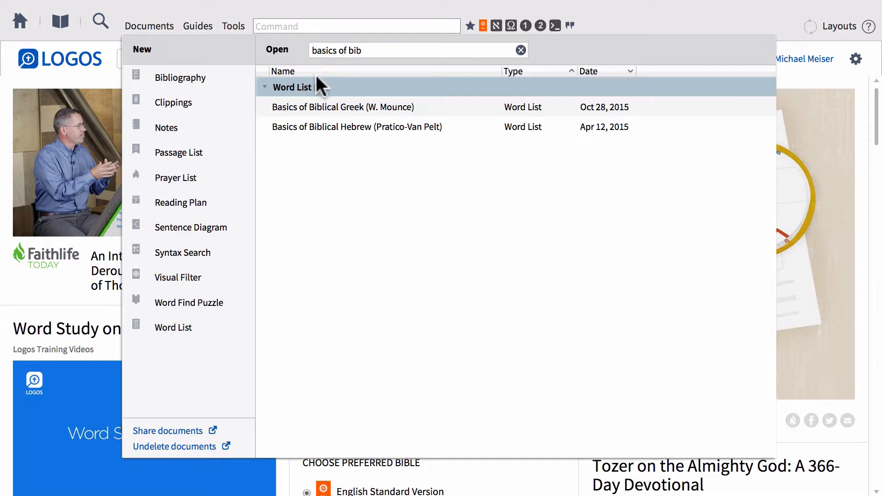
click(315, 128)
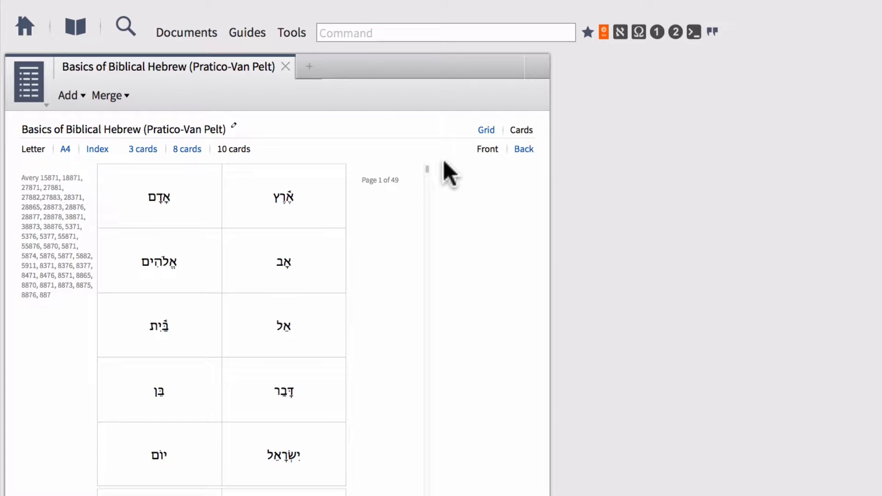
Export the word list by pasting it into the open Microsoft Excel document
click(43, 93)
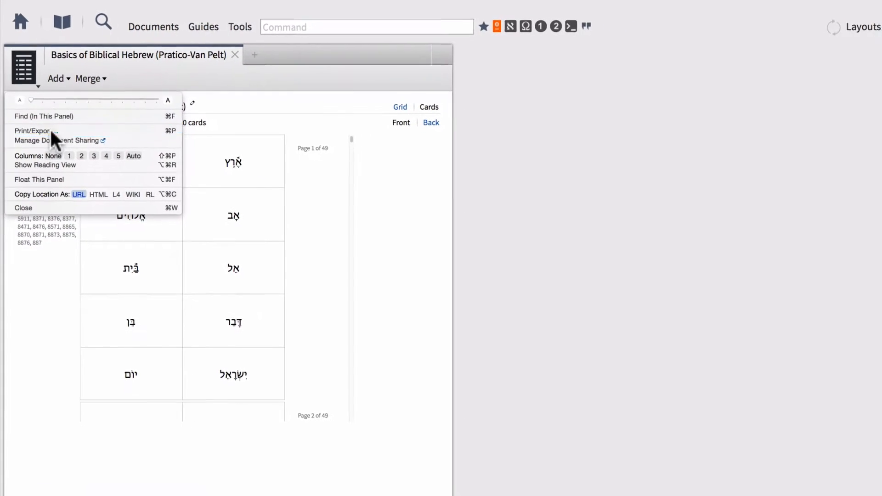
click(52, 132)
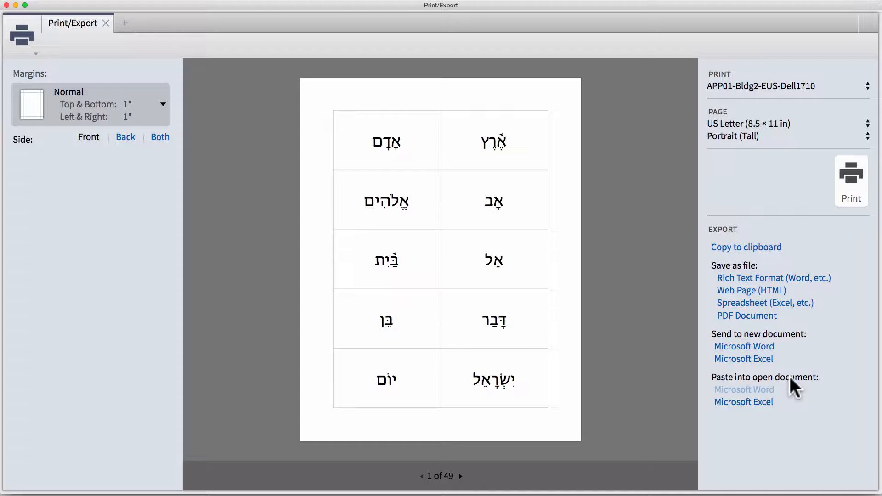
click(745, 403)
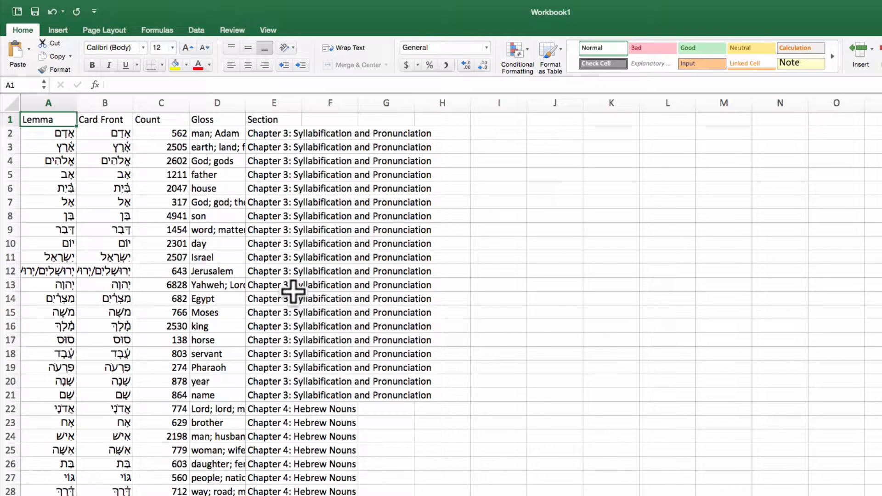
Format the vocabulary data A1:E491 as a table with headers in the black style and widen the Section column to fit its text
shift+click(280, 119)
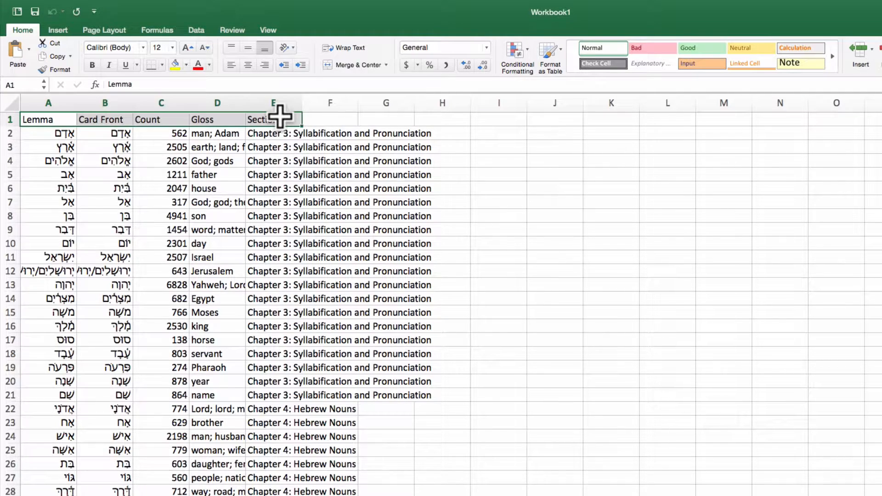
key(super+shift+Down)
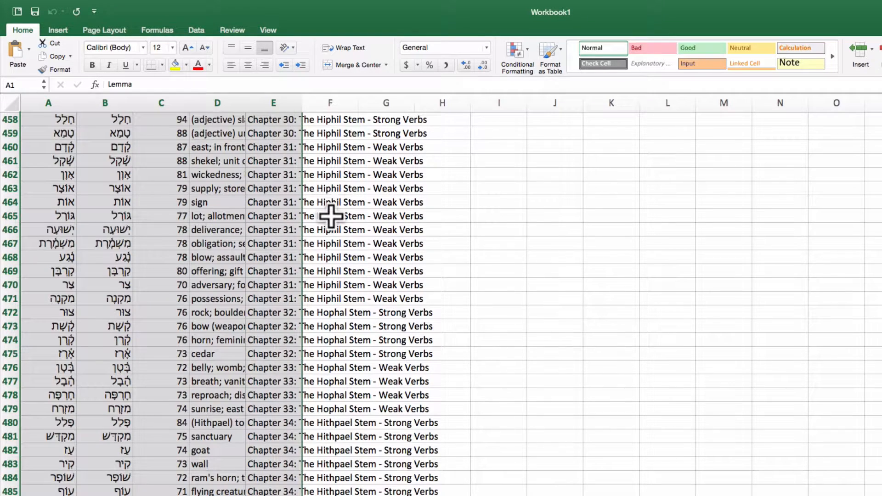
scroll(215, 258, down, 2)
scroll(215, 259, up, 4)
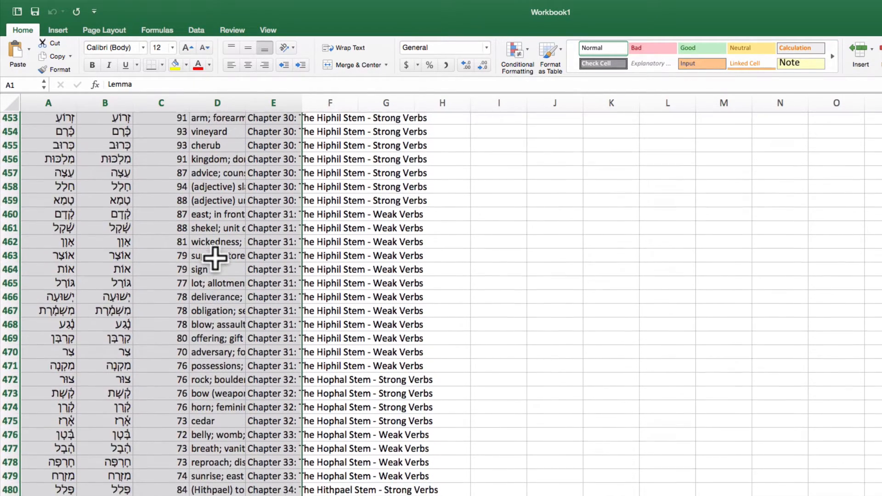
click(554, 45)
click(559, 123)
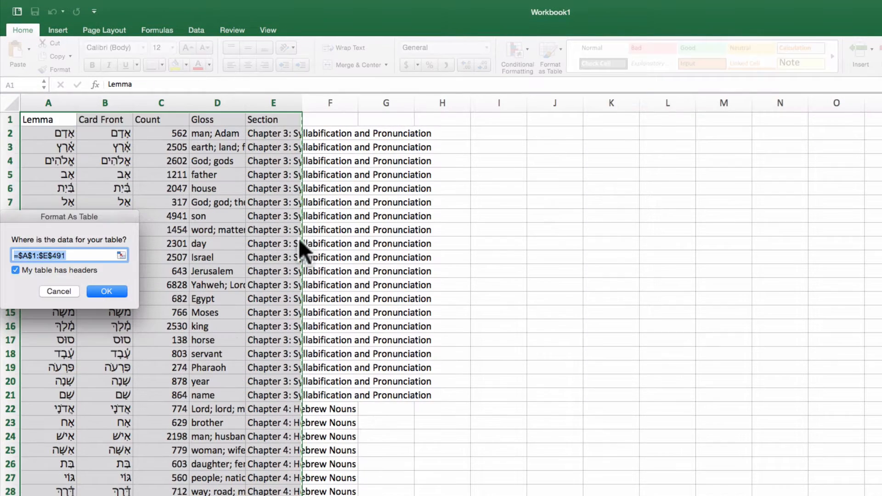
click(100, 290)
click(283, 189)
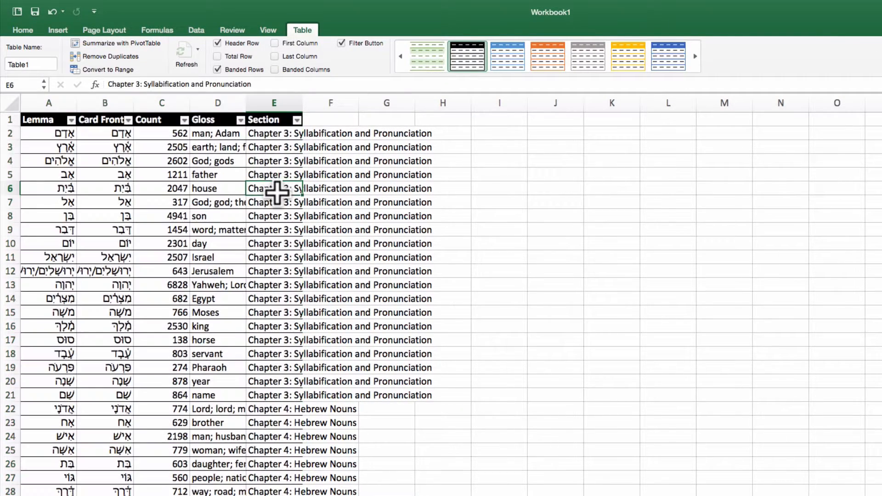
drag(307, 105, 470, 103)
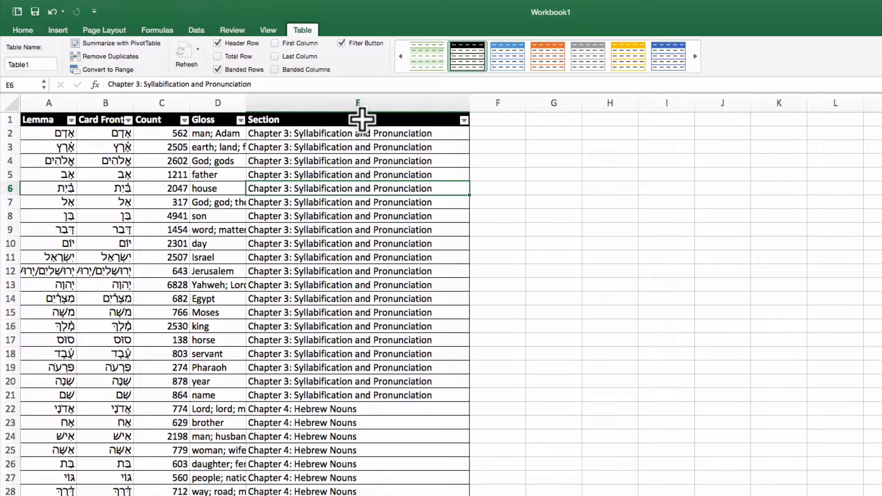
Filter the Section column to show only the entries of Chapter 4: Hebrew Nouns
click(464, 120)
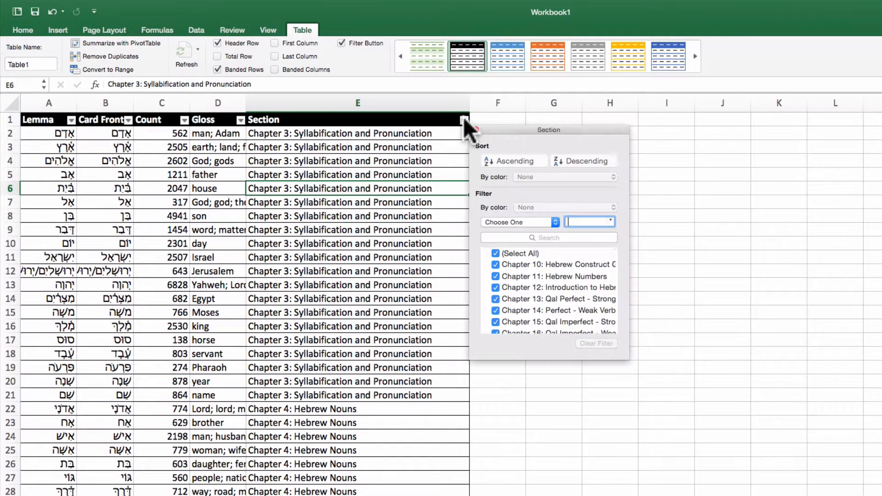
scroll(573, 282, down, 3)
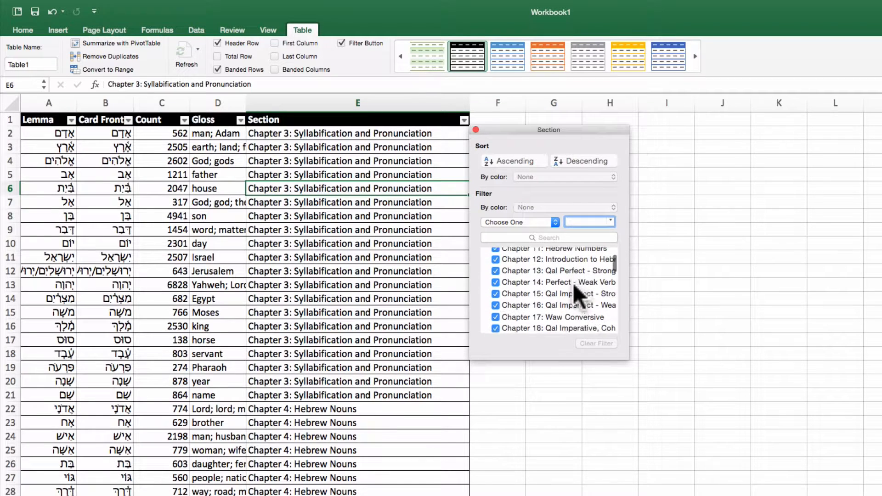
scroll(572, 283, down, 7)
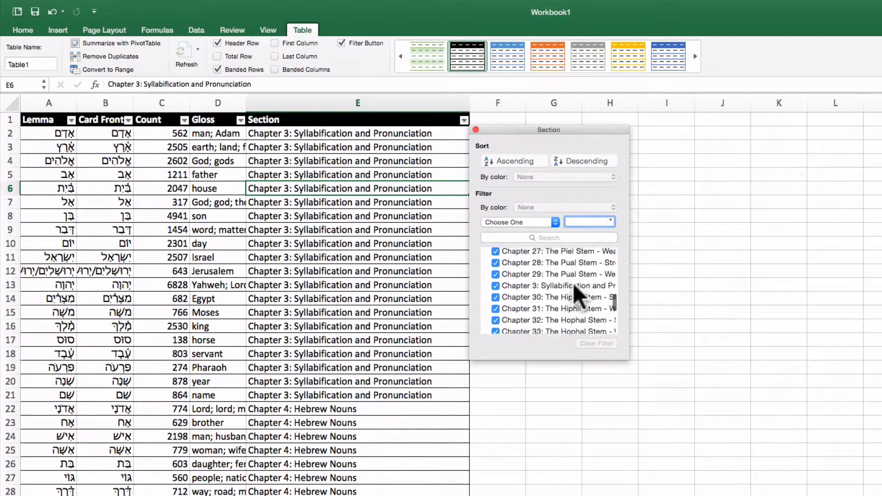
scroll(572, 282, down, 3)
scroll(573, 283, up, 6)
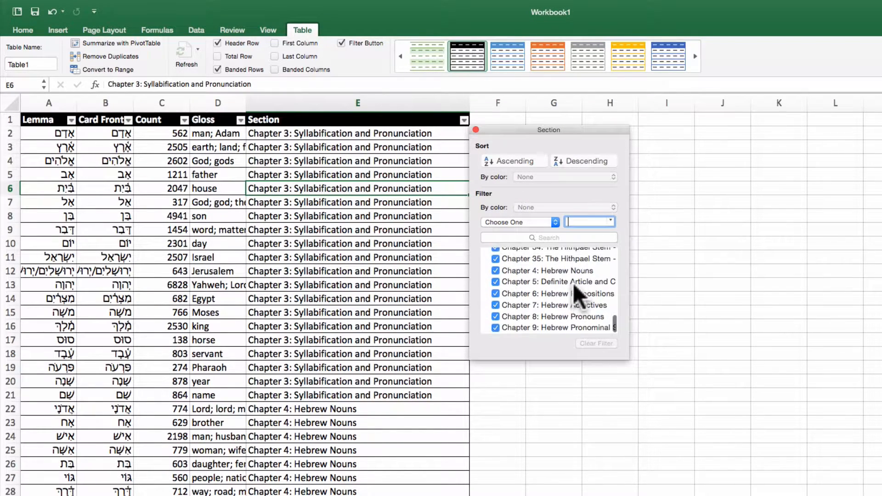
scroll(572, 283, up, 5)
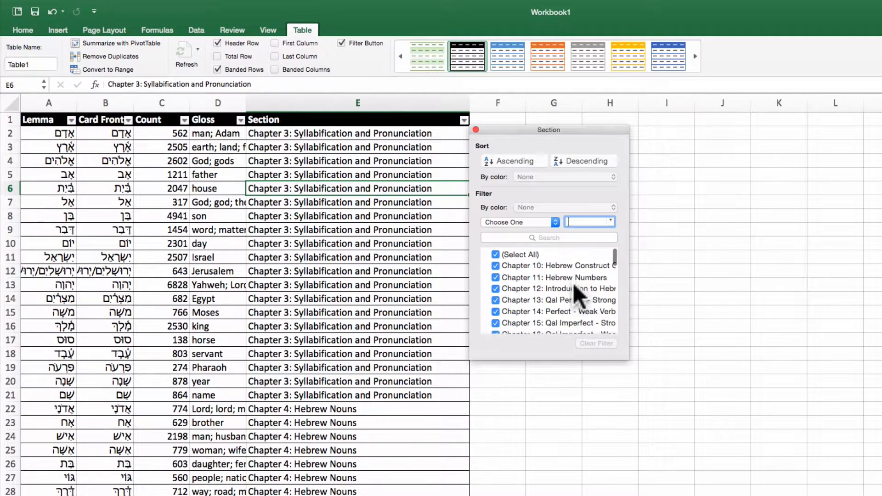
click(495, 253)
scroll(563, 287, down, 9)
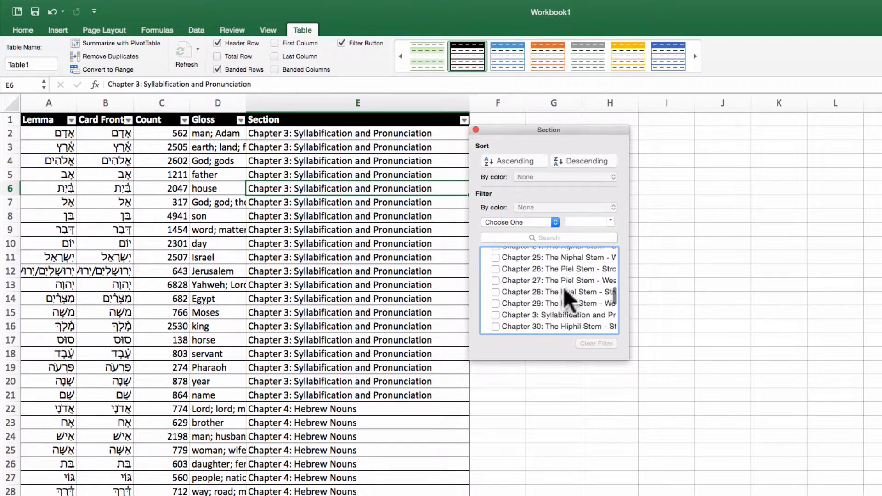
scroll(563, 287, down, 4)
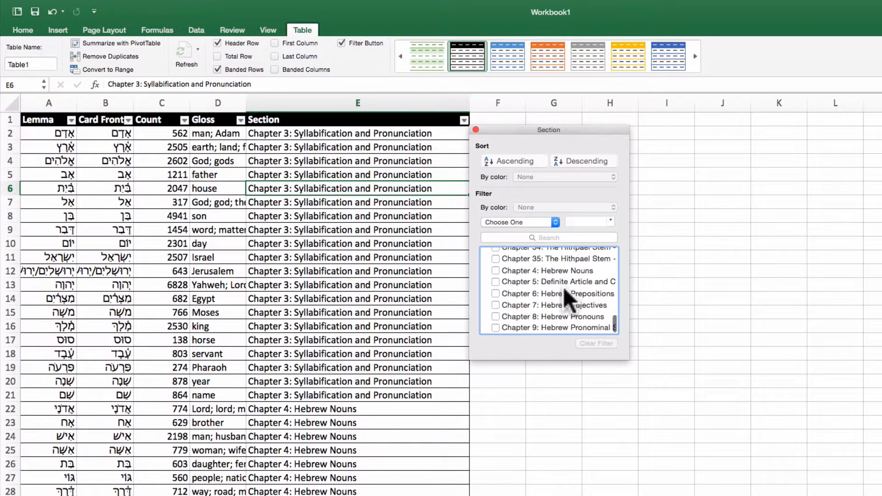
click(496, 271)
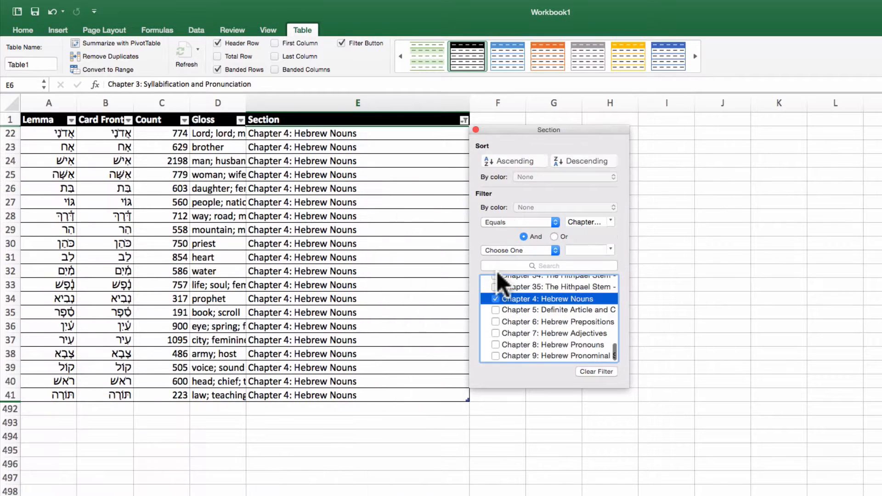
click(395, 231)
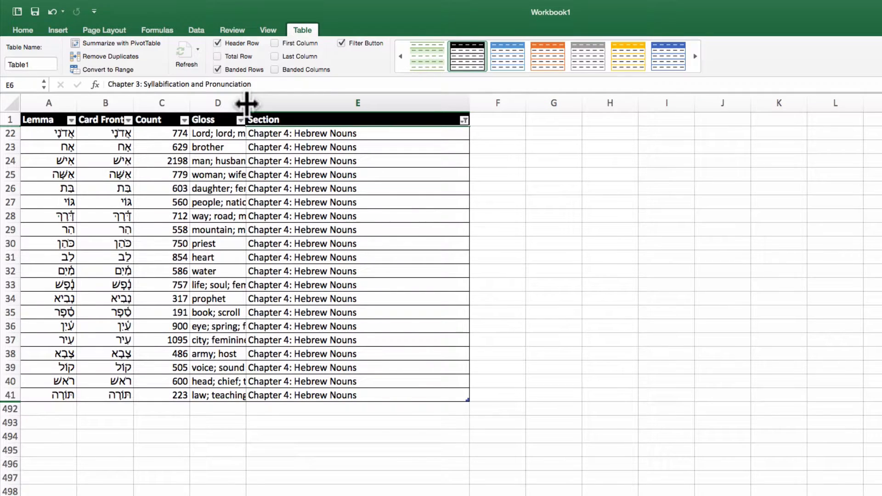
Widen the Gloss column and hide the Lemma and Count columns
drag(246, 103, 310, 110)
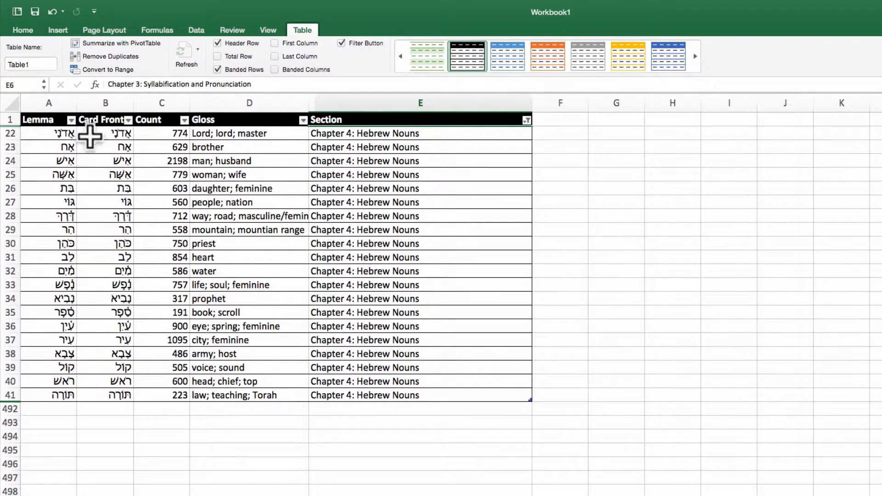
click(60, 102)
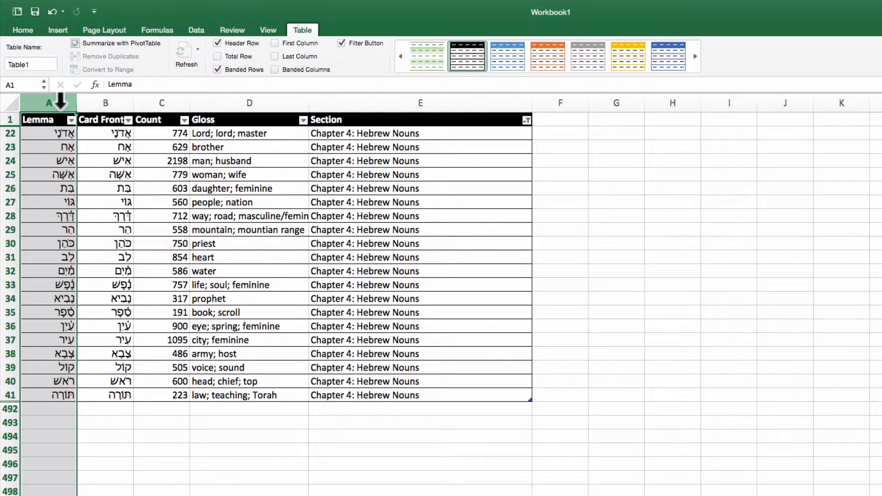
right_click(60, 102)
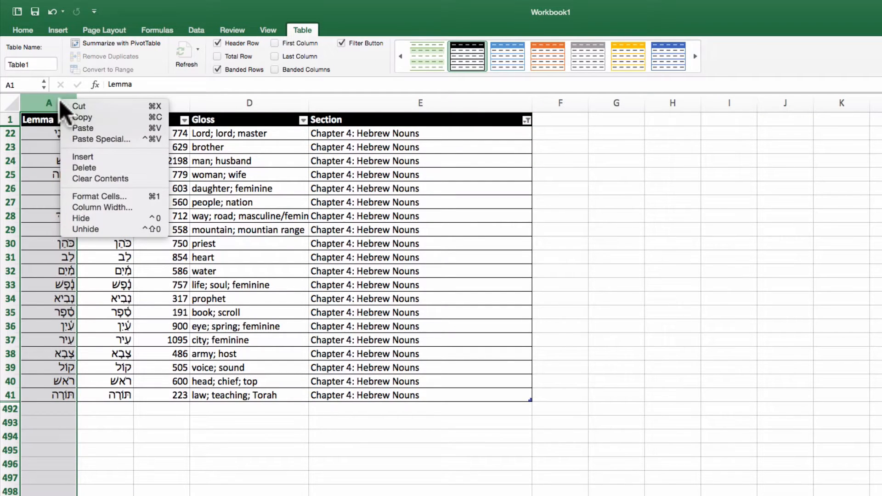
click(89, 216)
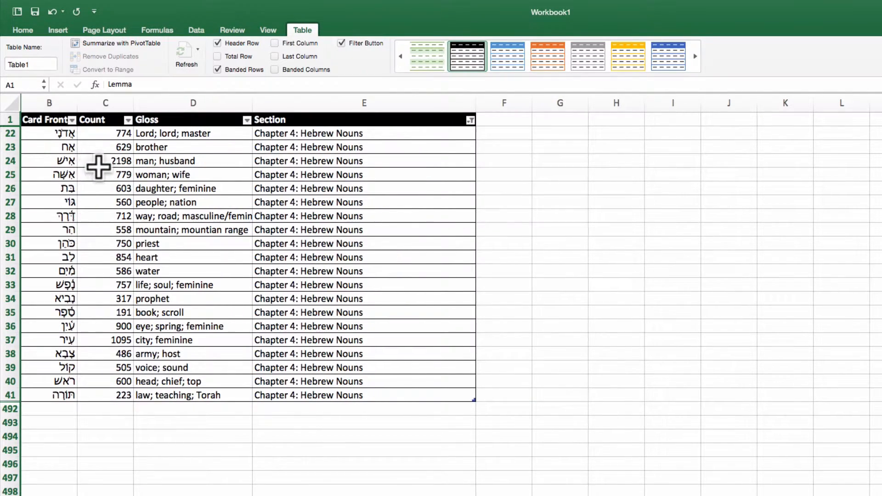
click(106, 102)
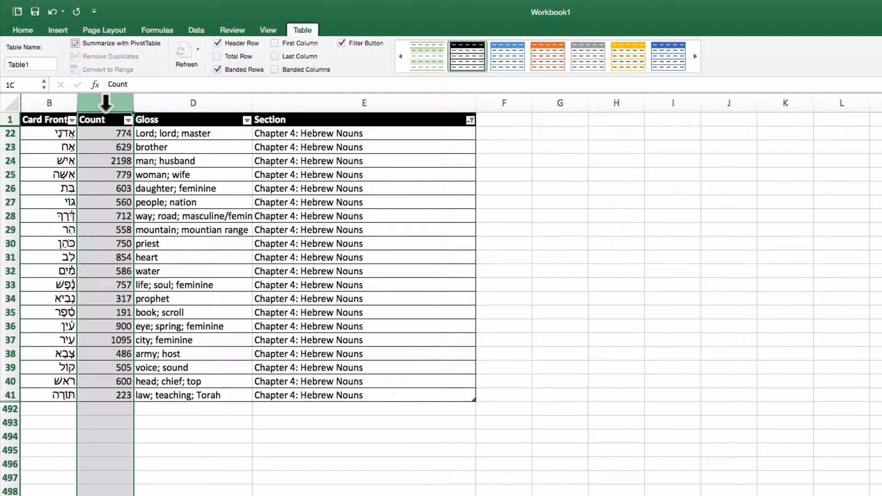
right_click(106, 102)
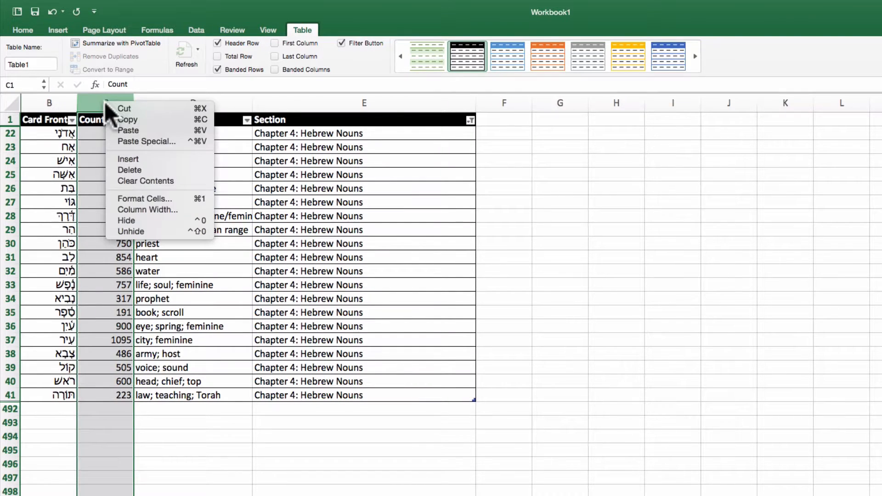
click(150, 219)
Clear the glosses of all Chapter 4 words in D22:D41 and select the empty gloss cell D23
drag(127, 135, 160, 394)
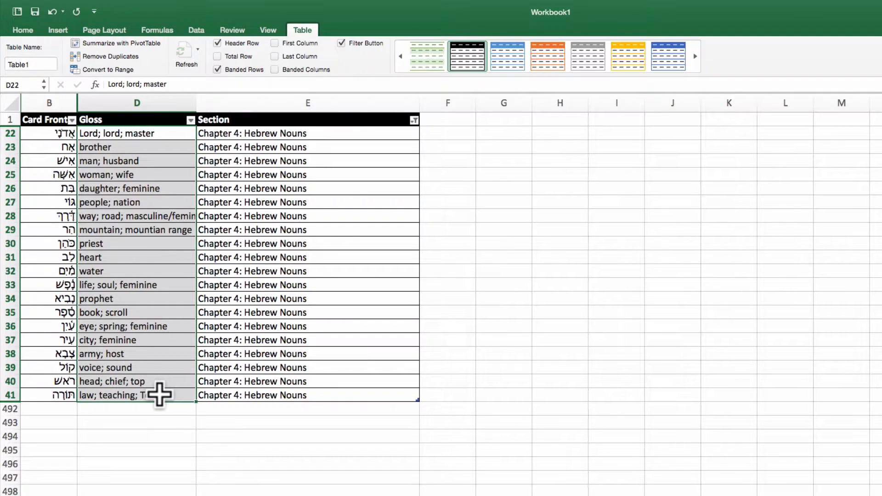
key(Delete)
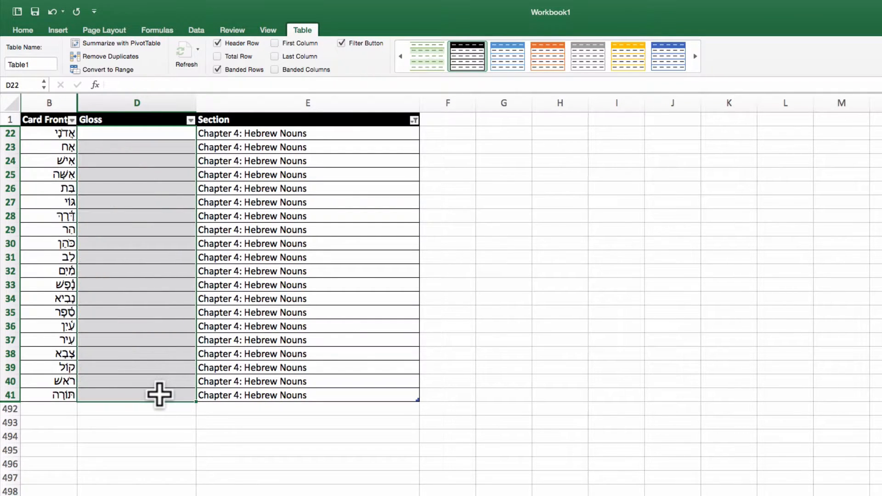
click(143, 298)
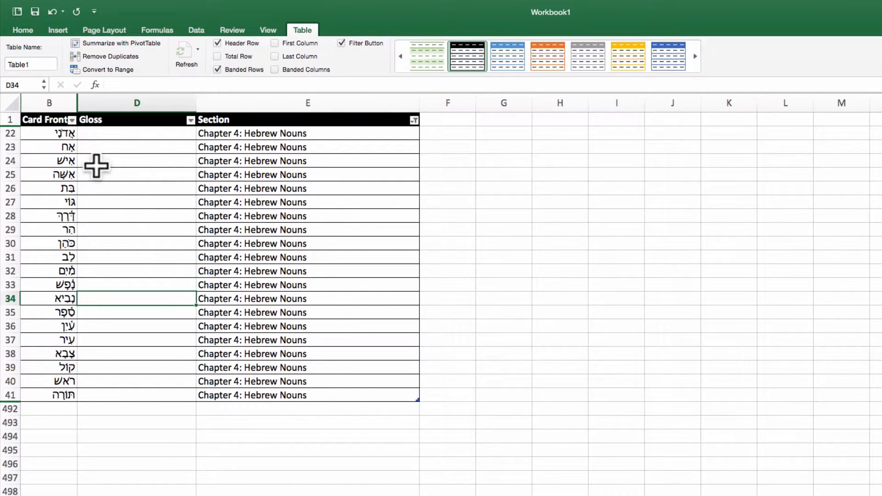
click(66, 144)
click(120, 147)
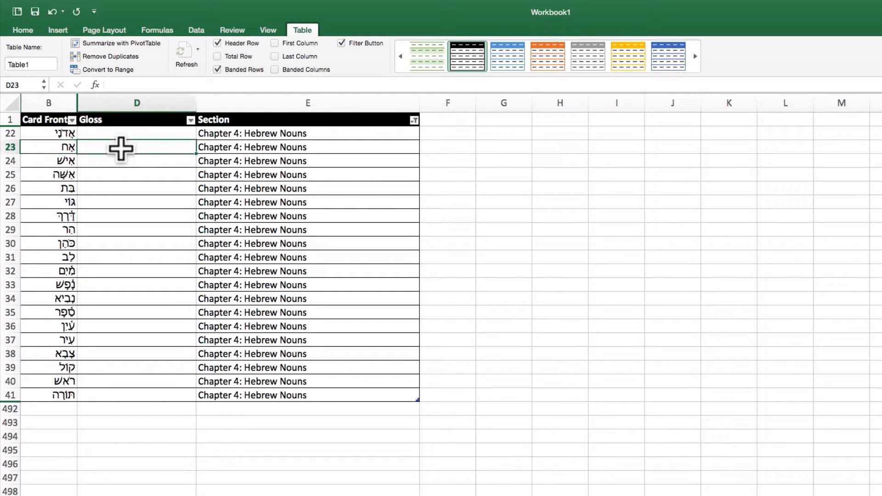